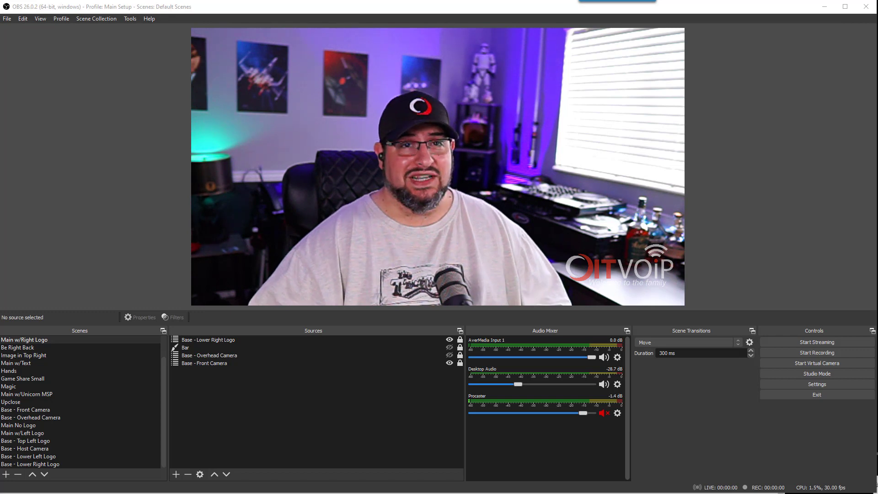
- Turn on Studio Mode and add an empty scene named 'New Scene'
left_click(816, 374)
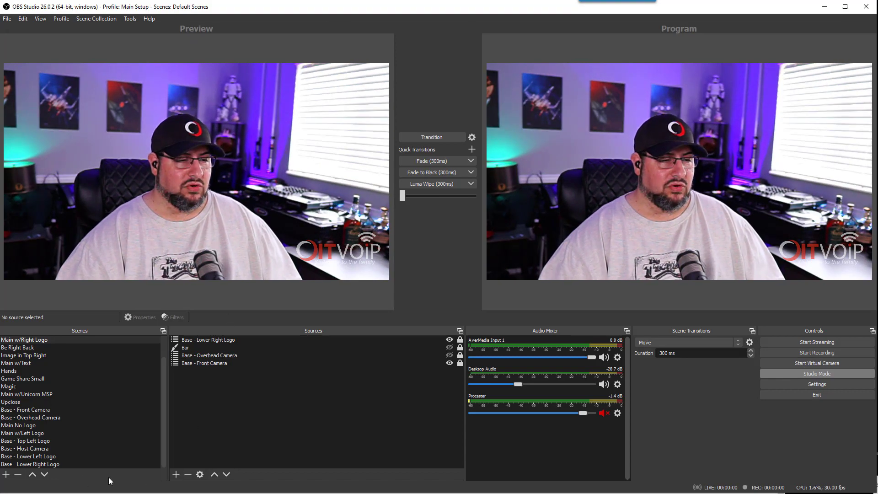
left_click(7, 474)
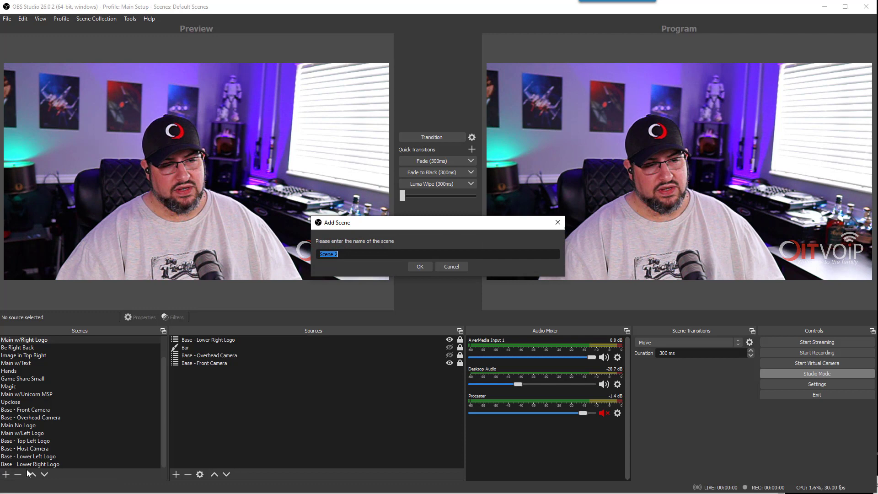
type("New Scene")
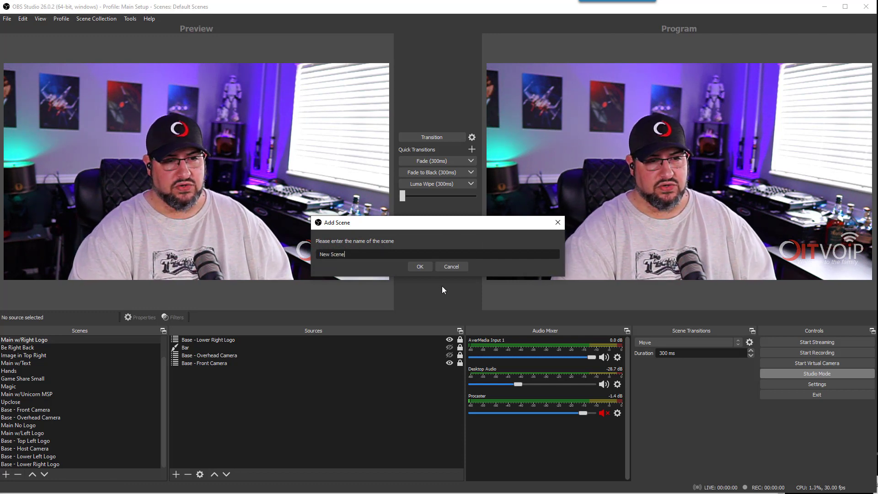
key("Return")
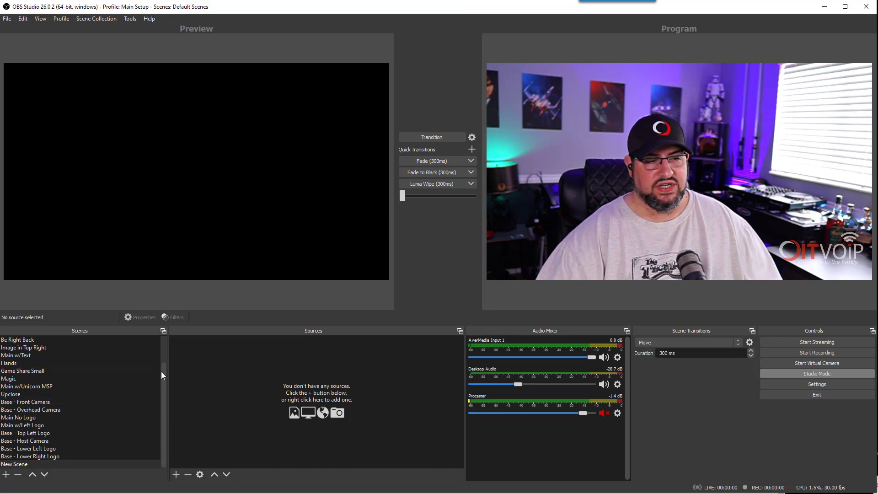
- Briefly preview Base - Front Camera, then reselect New Scene in Preview
left_click_drag(161, 371, 36, 402)
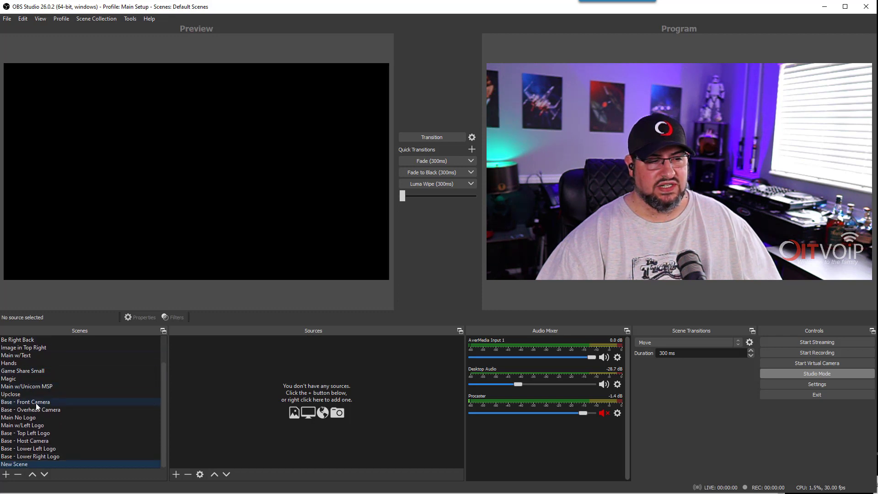
left_click(35, 402)
left_click(17, 466)
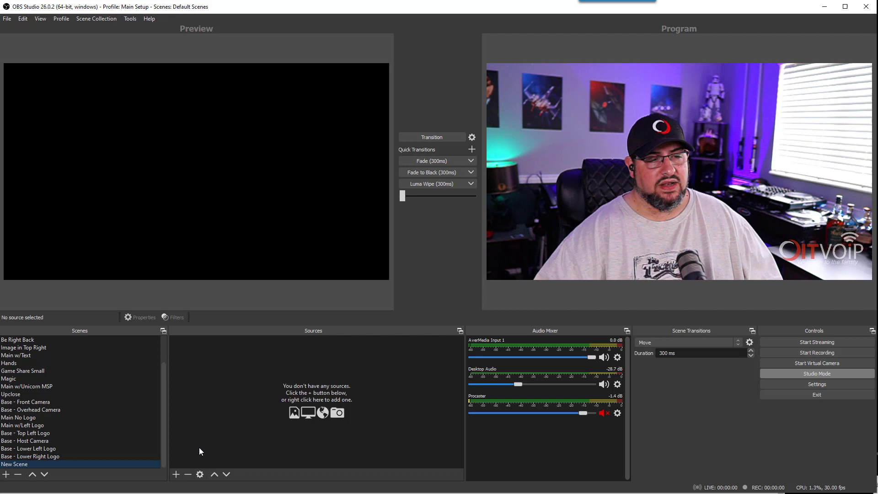
- Add the existing Base - Host Camera scene as a source in New Scene and lock it
left_click(176, 474)
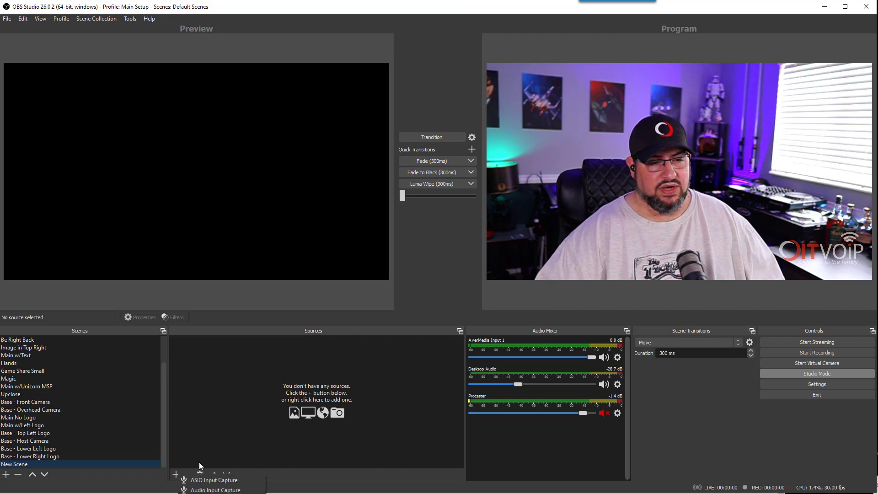
left_click(200, 429)
left_click(177, 472)
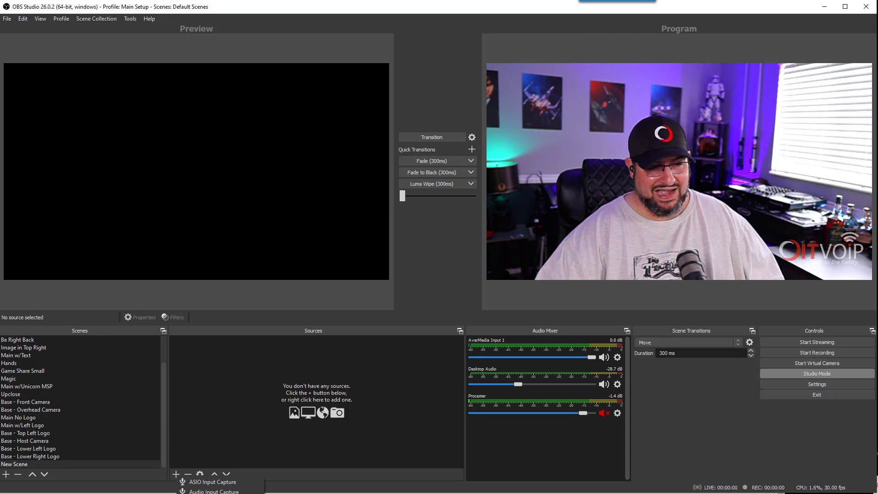
left_click(205, 493)
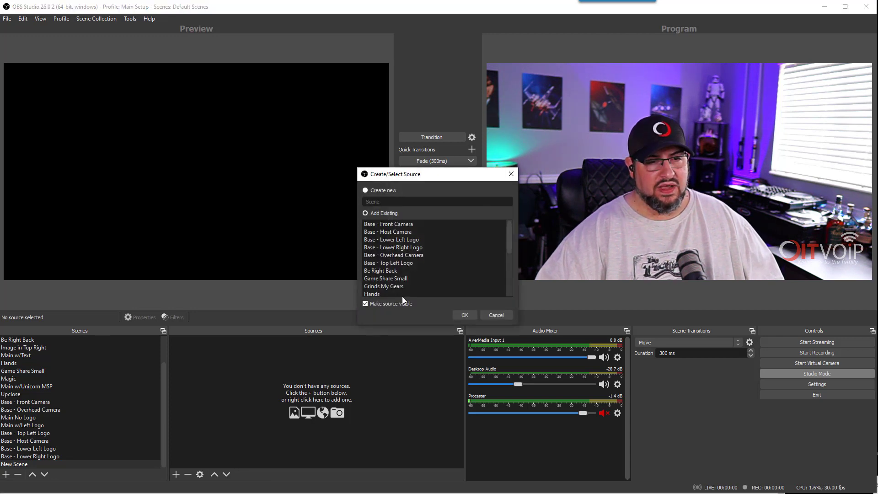
left_click(389, 232)
left_click(463, 315)
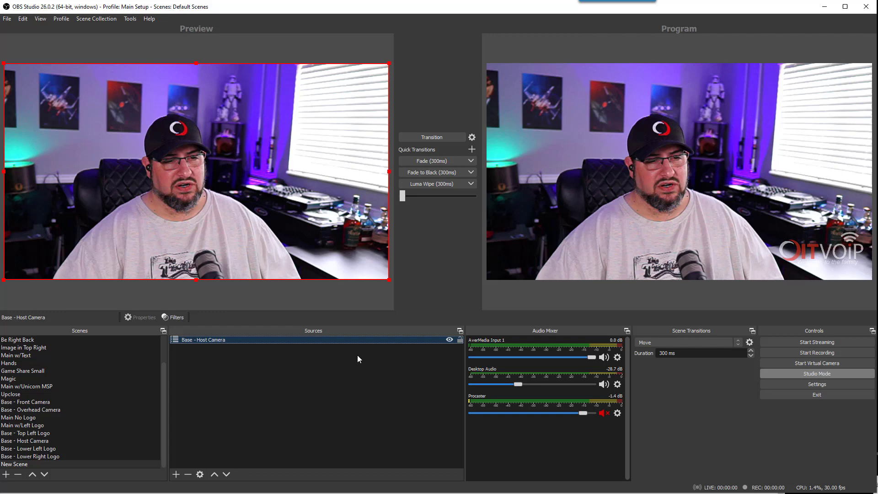
left_click(459, 340)
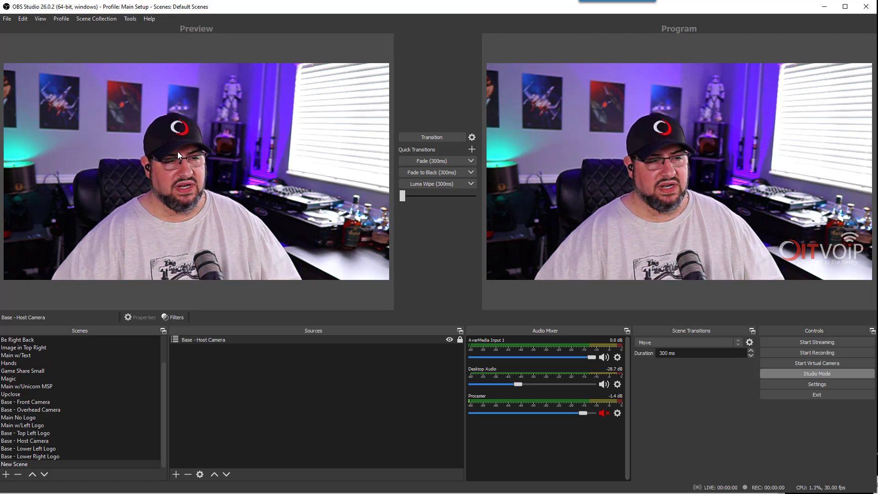
- Add a Color Source named 'Title Bar' to New Scene
left_click(177, 476)
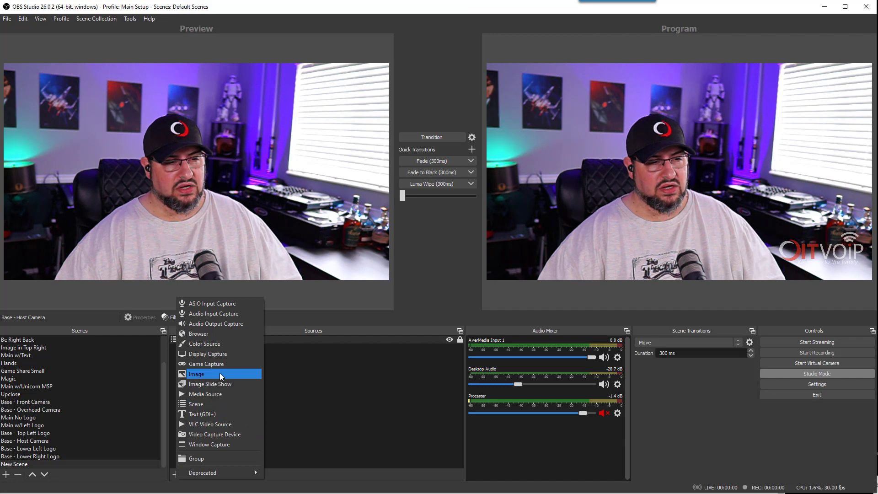
left_click(219, 343)
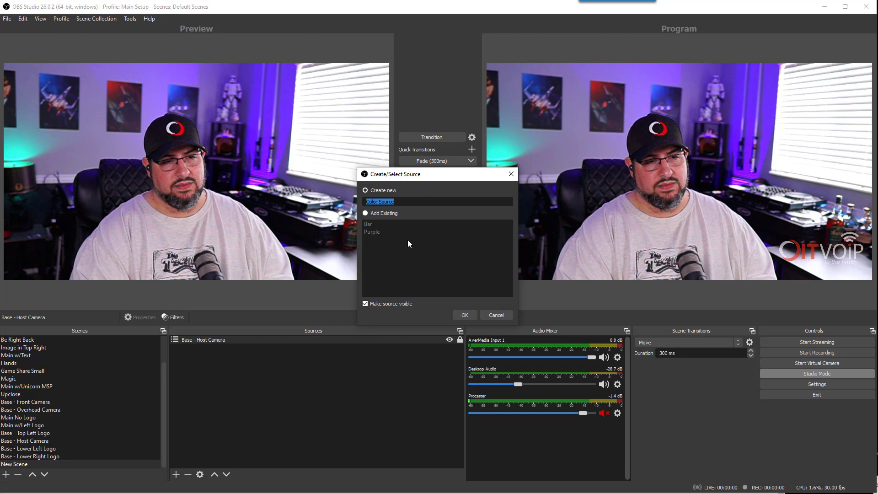
type("Red")
key("BackSpace")
key("BackSpace")
key("BackSpace")
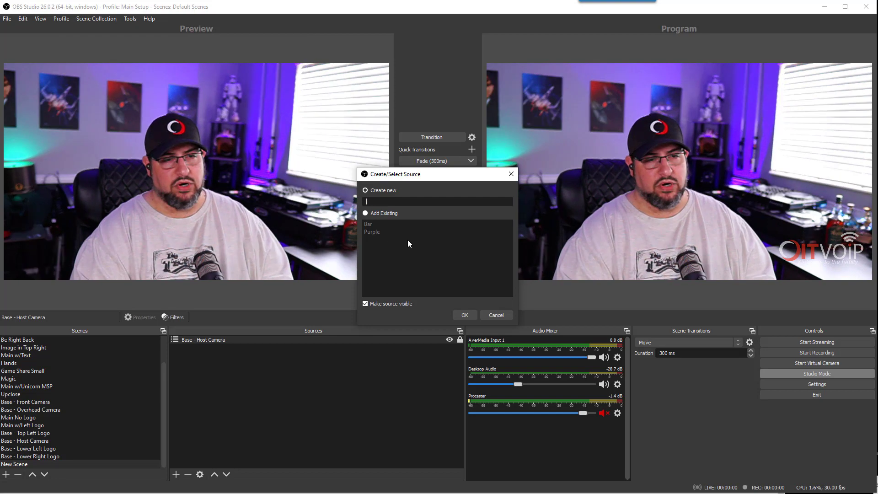
type("Title Bar")
key("Return")
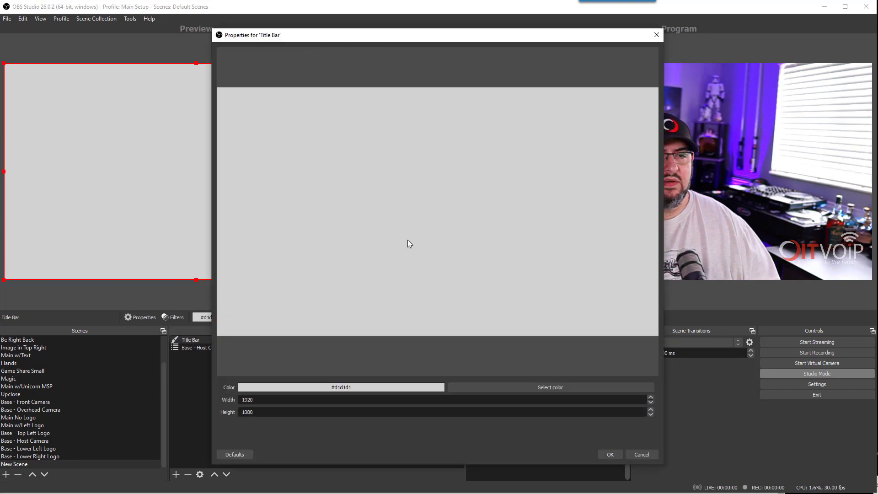
- Set the Title Bar colour to dark red #aa0000 and its height to 200
left_click(526, 388)
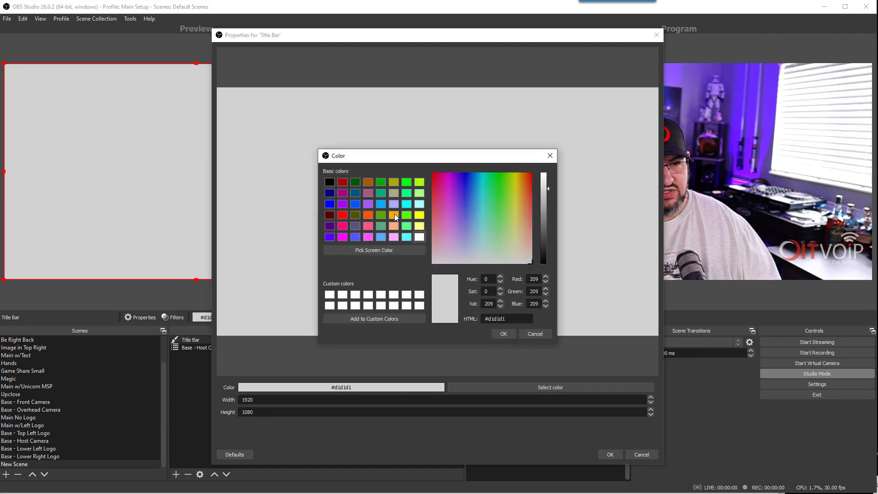
left_click(344, 183)
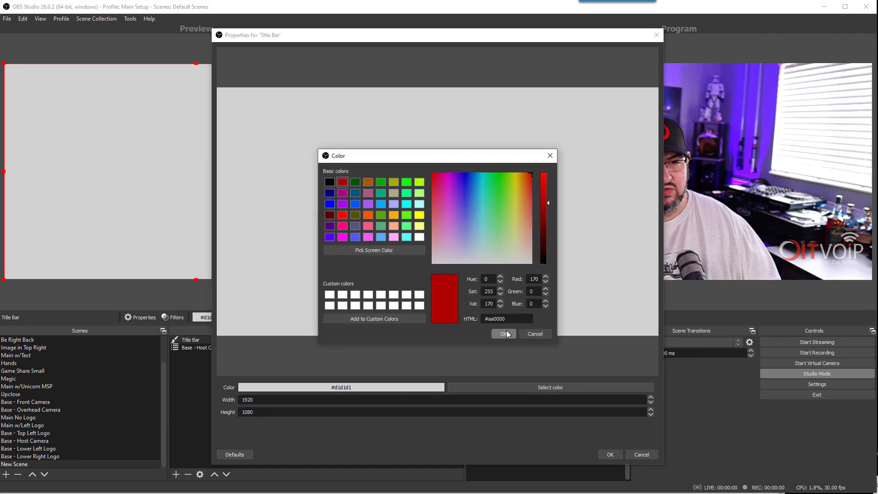
left_click(504, 333)
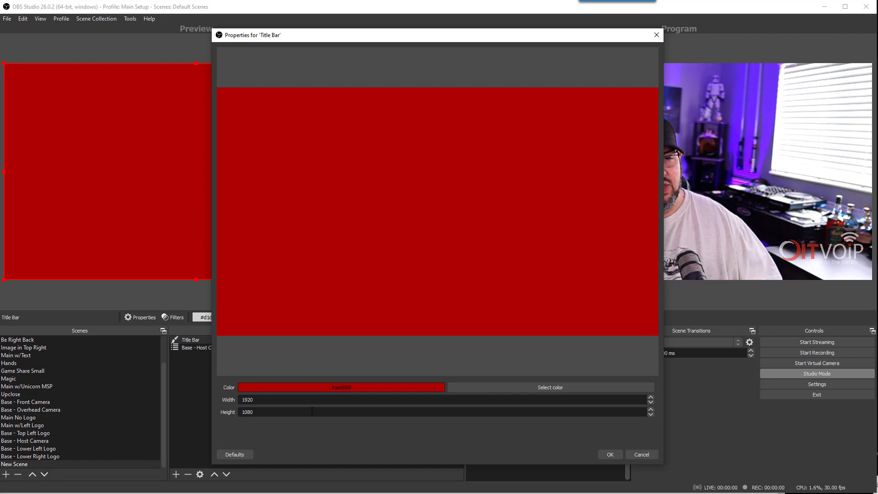
key("Tab")
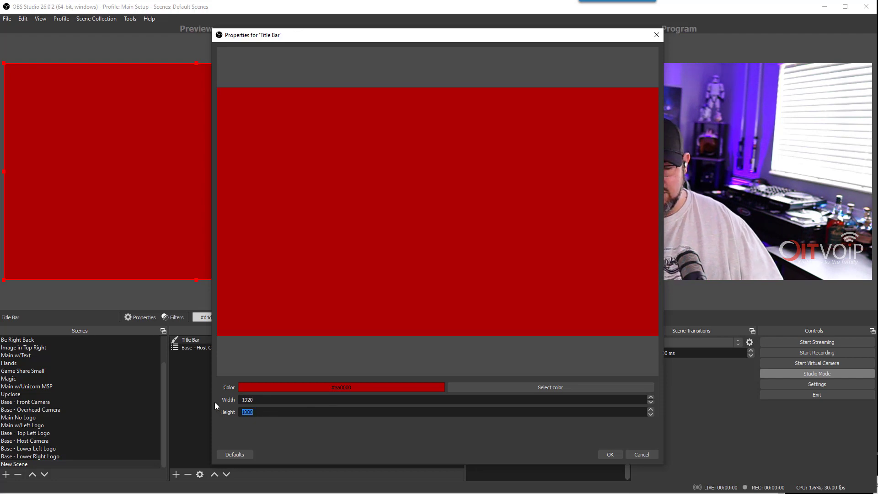
type("200")
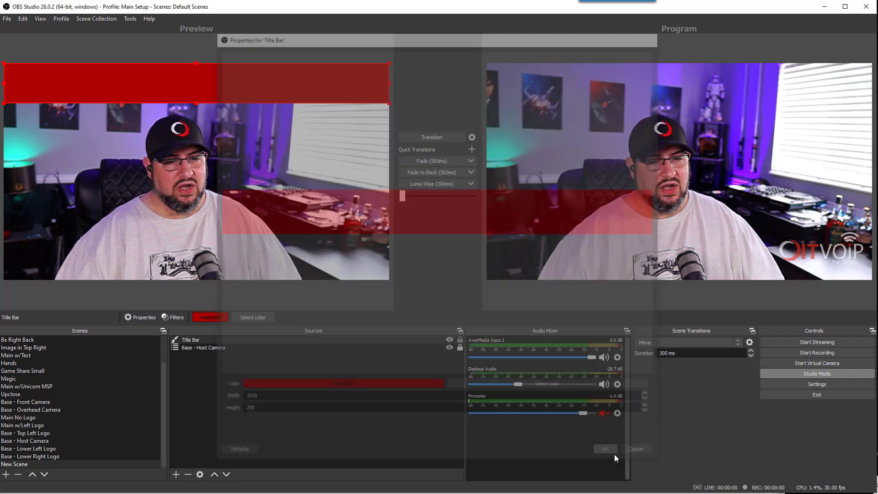
- Apply the bar settings and stretch the red bar to the frame's full width
left_click(615, 454)
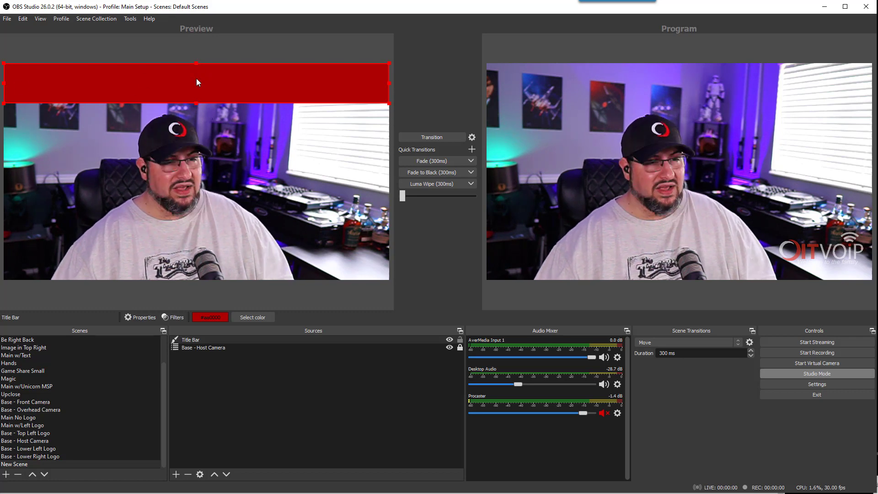
mouse_move(188, 104)
left_mouse_down()
mouse_move(188, 122)
mouse_move(187, 103)
left_mouse_up()
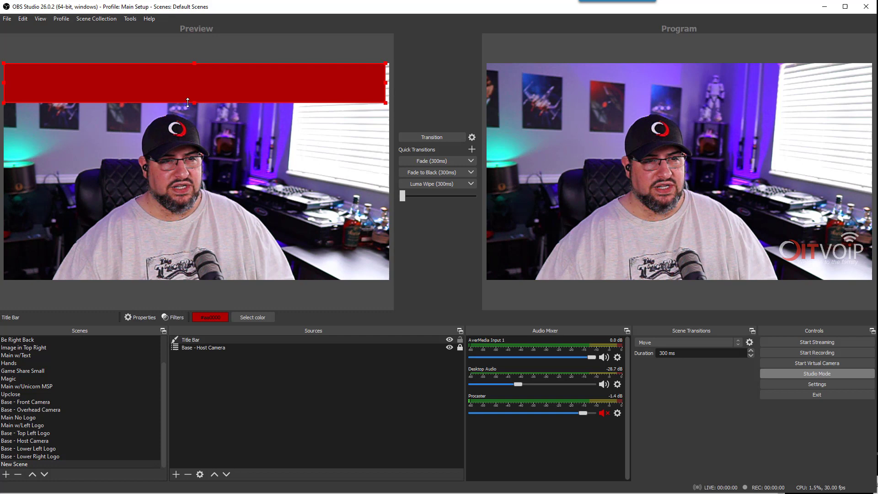
left_click_drag(187, 104, 188, 103)
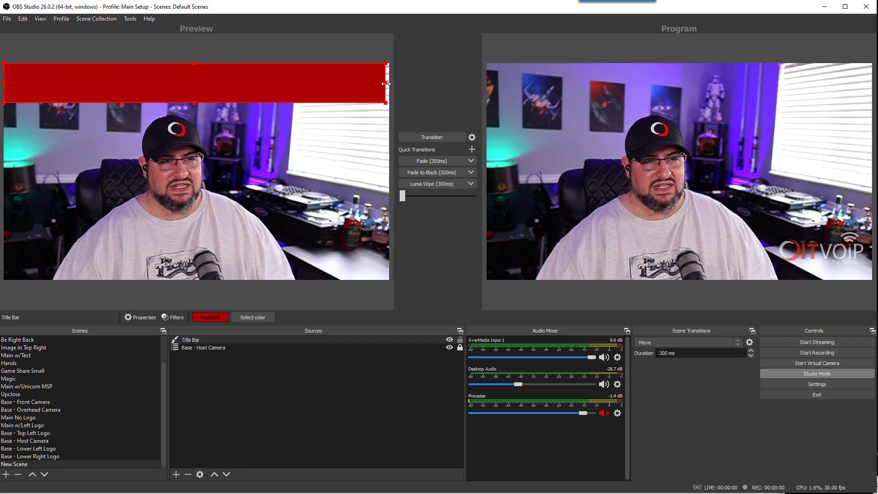
left_click_drag(386, 83, 389, 84)
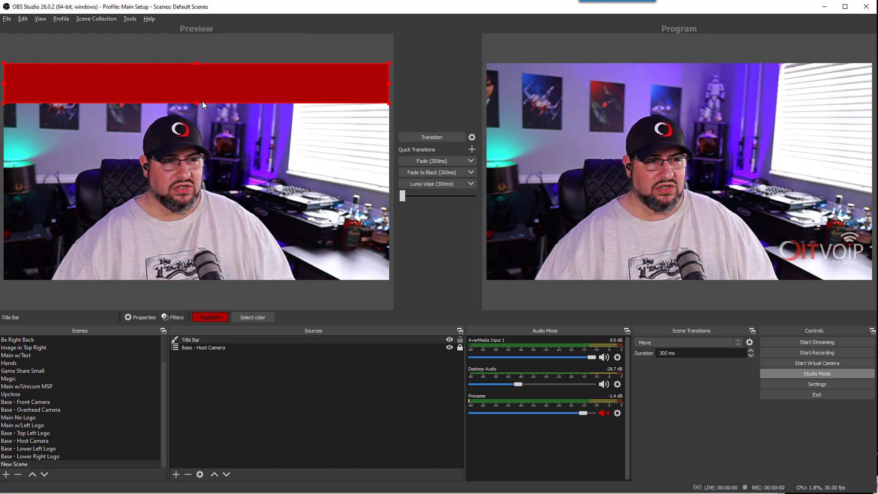
key("alt")
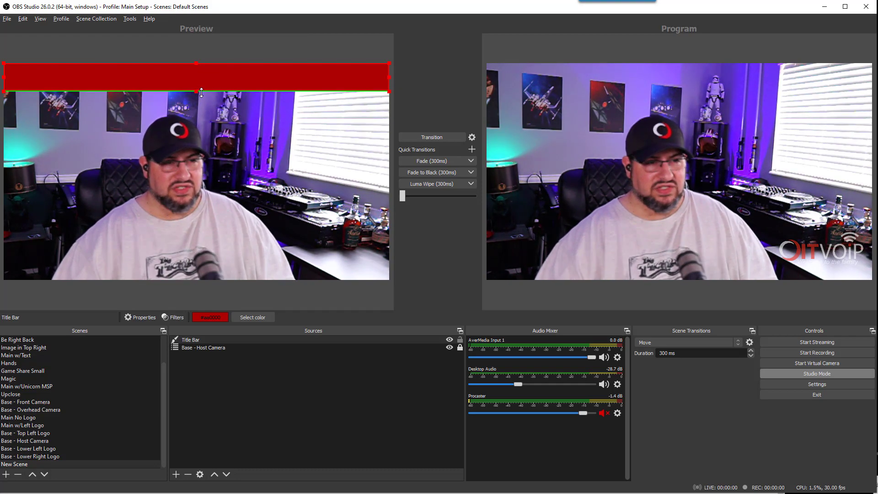
- Move the red bar down to the lower third and adjust its height
left_click_drag(200, 109, 229, 250)
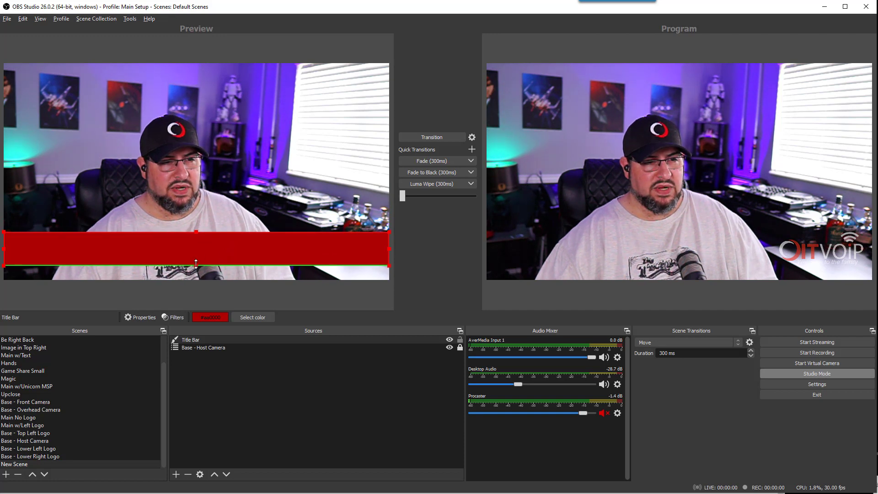
mouse_move(196, 264)
left_mouse_down()
mouse_move(195, 276)
mouse_move(193, 254)
mouse_move(190, 273)
left_mouse_up()
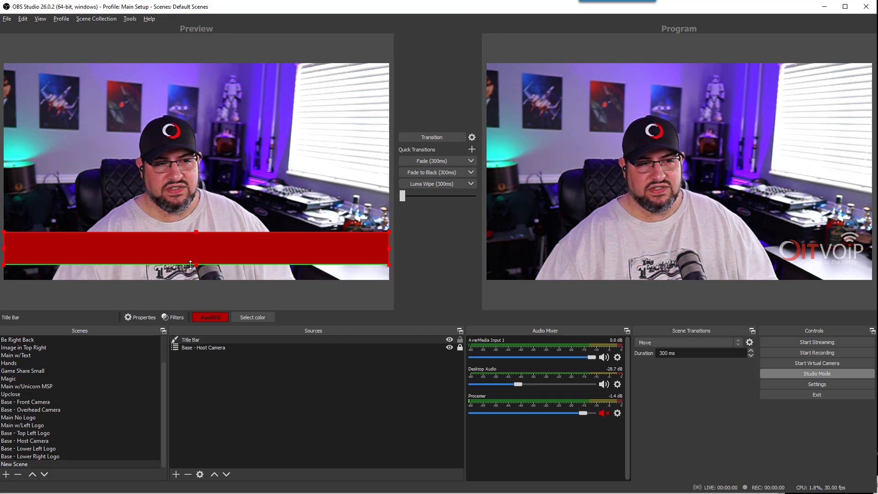
left_click_drag(191, 264, 190, 273)
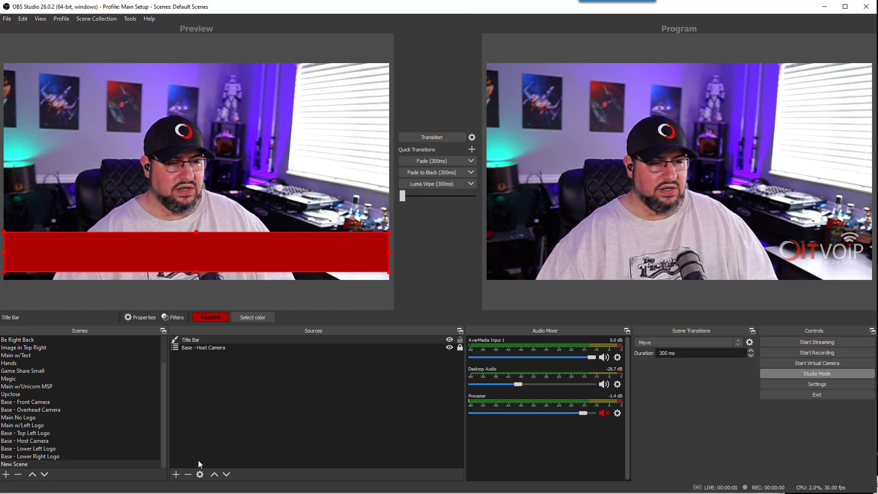
left_click(176, 474)
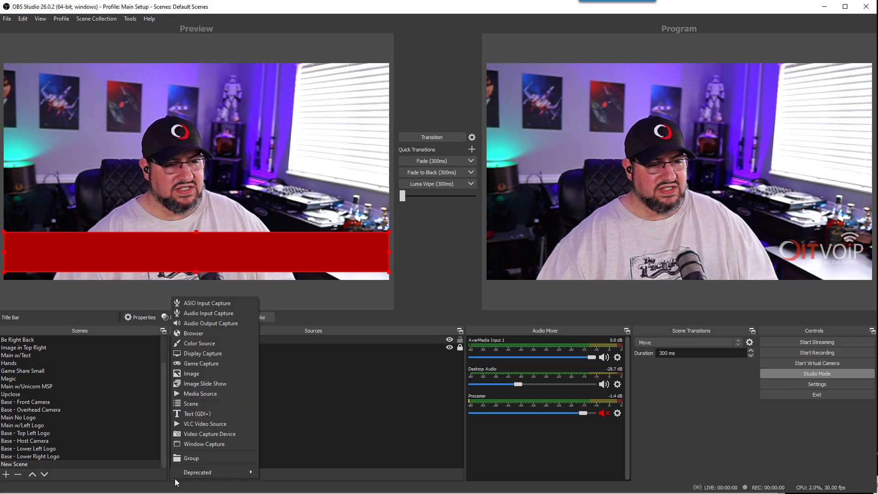
- Add a Text (GDI+) source named 'Title' containing the host's name followed by '| OITVOIP'
left_click(213, 413)
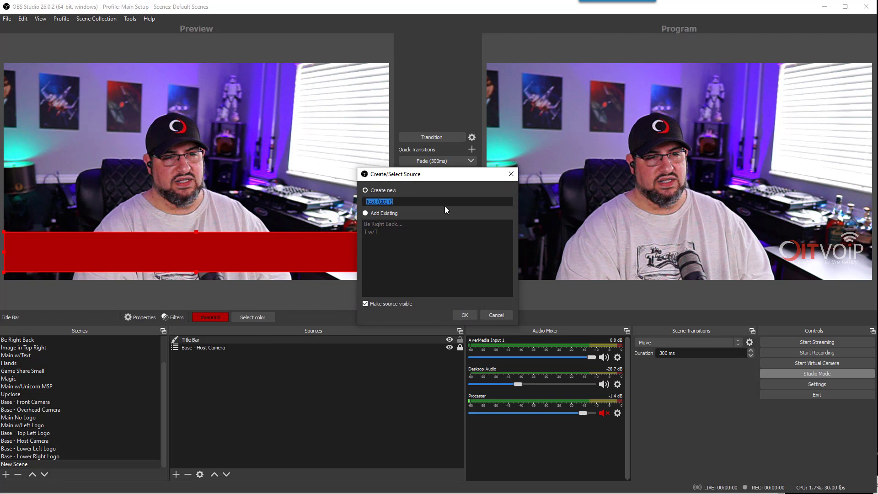
type("Title")
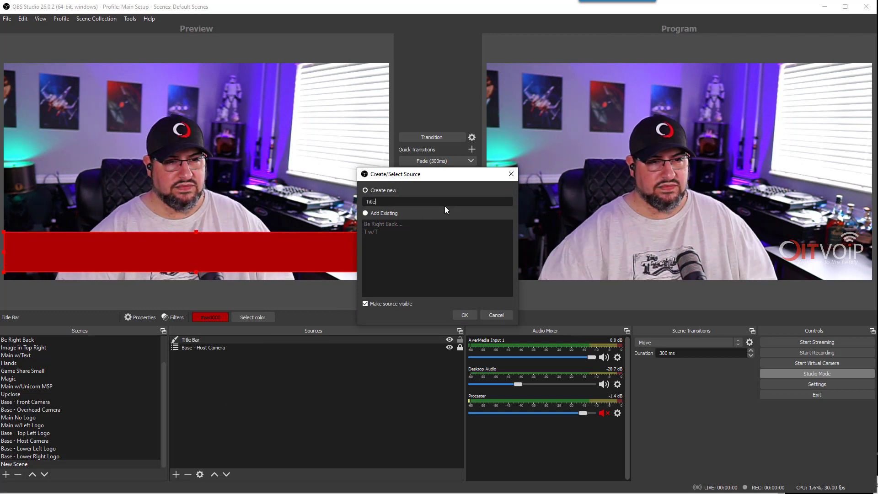
key("Return")
left_click(294, 330)
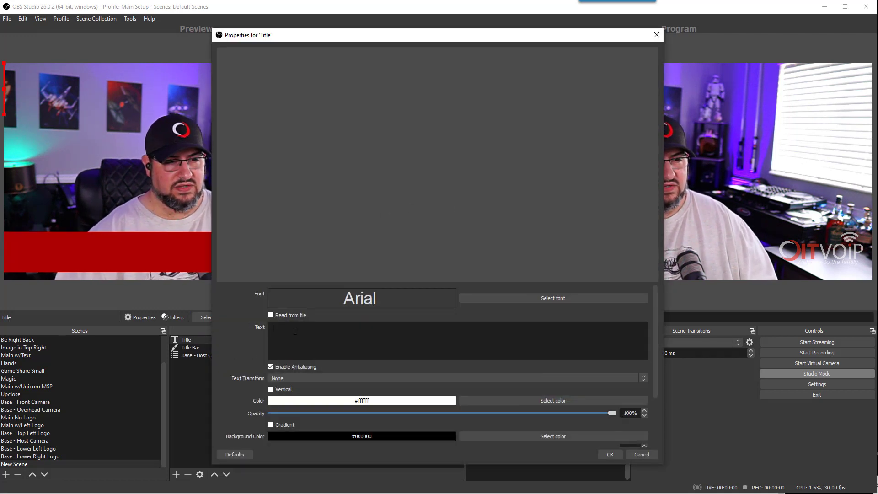
type("Ray Orsini")
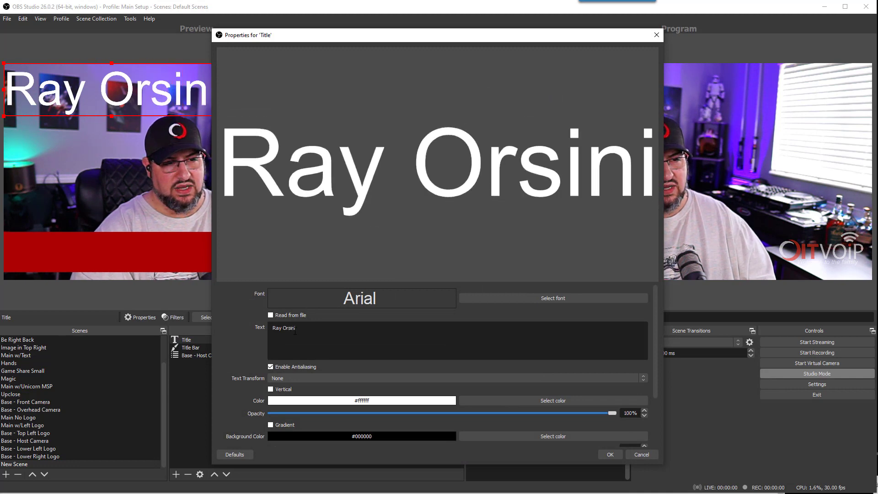
type(" | OITVOIP")
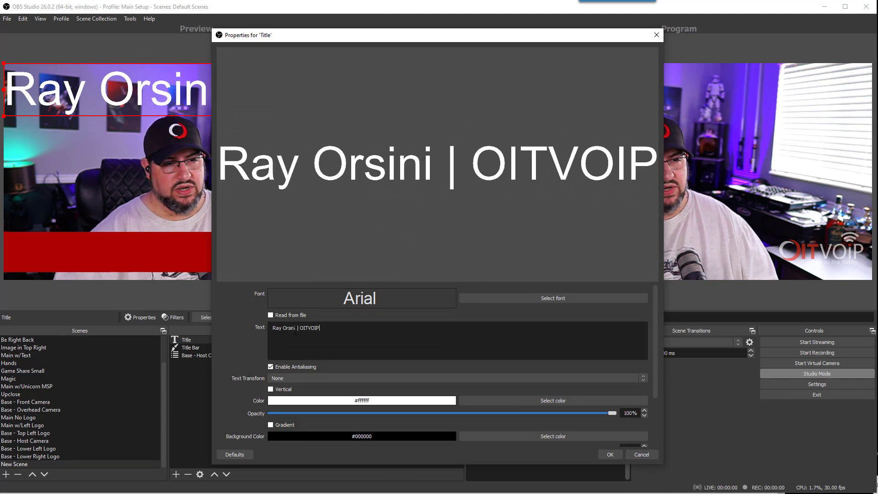
- Set the title text's font to Adobe Devanagari
left_click(520, 301)
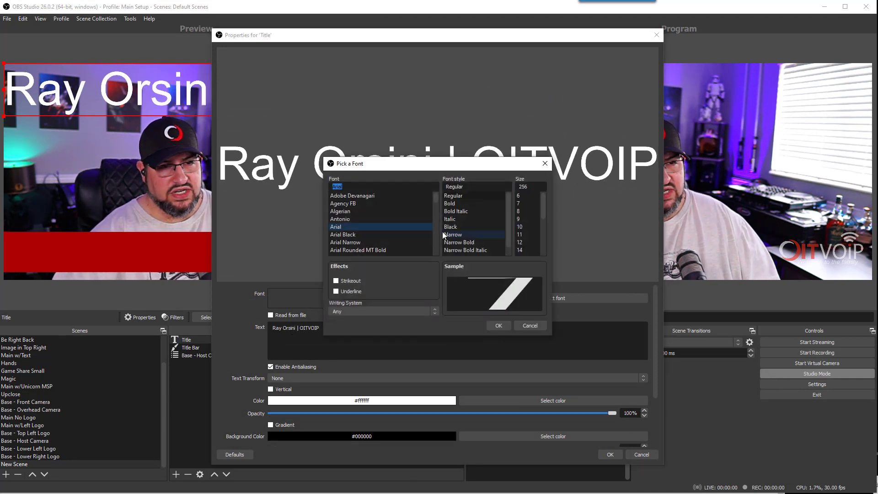
left_click(365, 196)
left_click(498, 327)
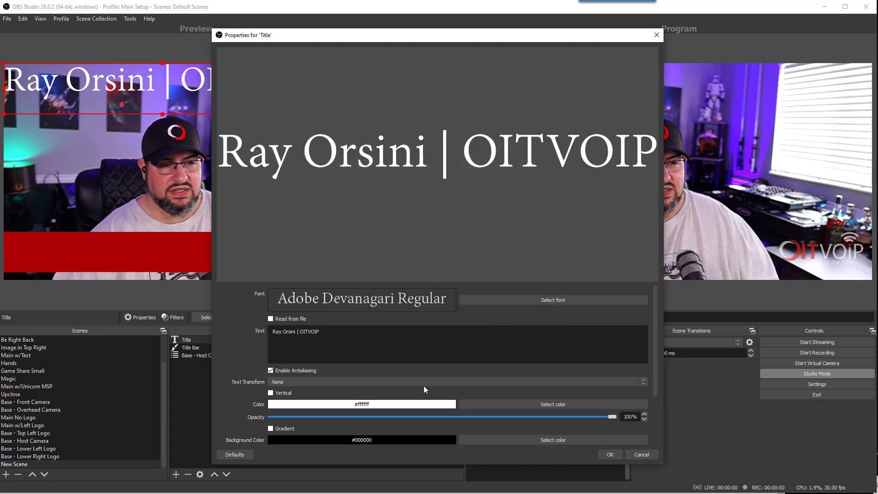
- Give the title text a #1a1a1a outline of size 2 and close its properties
scroll(445, 411, "down", 3)
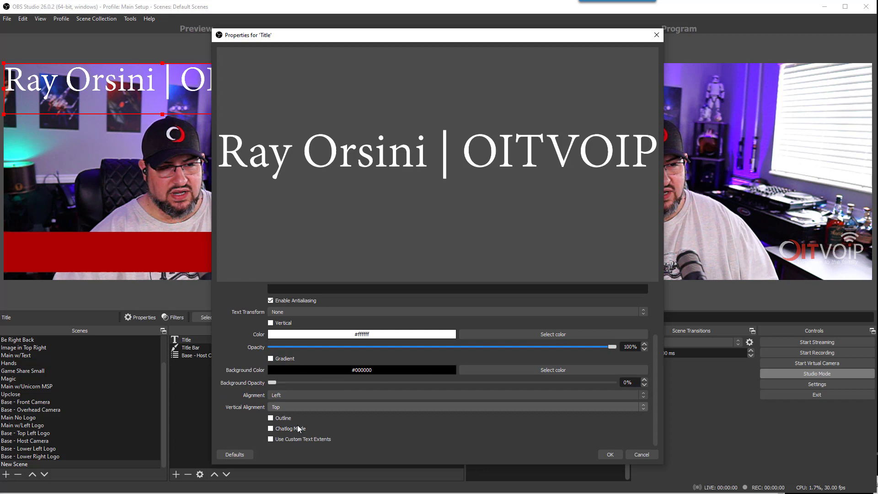
left_click(279, 418)
scroll(343, 415, "down", 3)
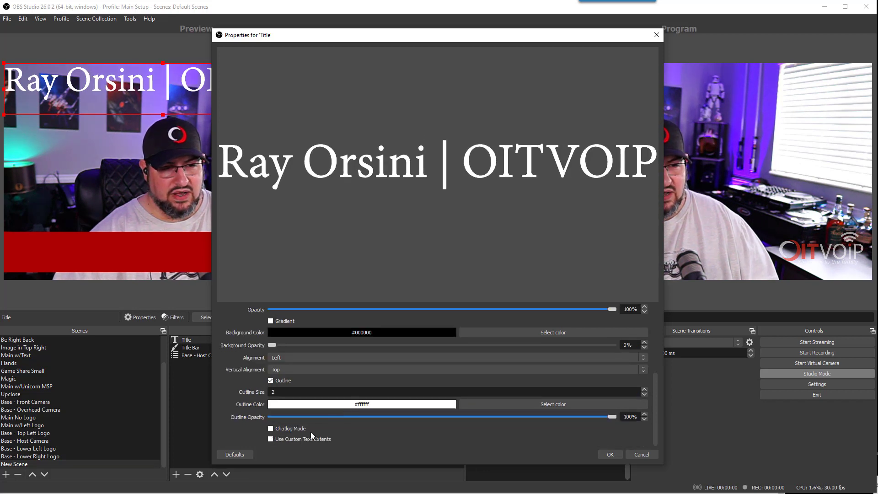
left_click(503, 404)
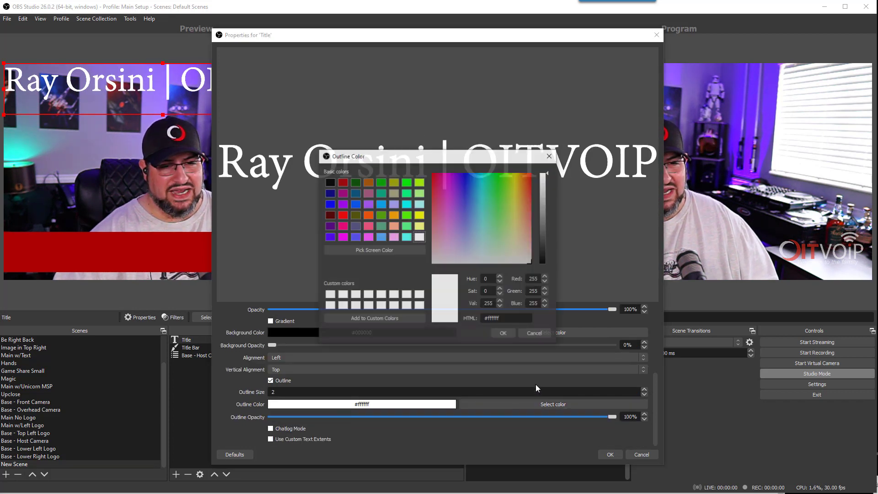
left_click(545, 255)
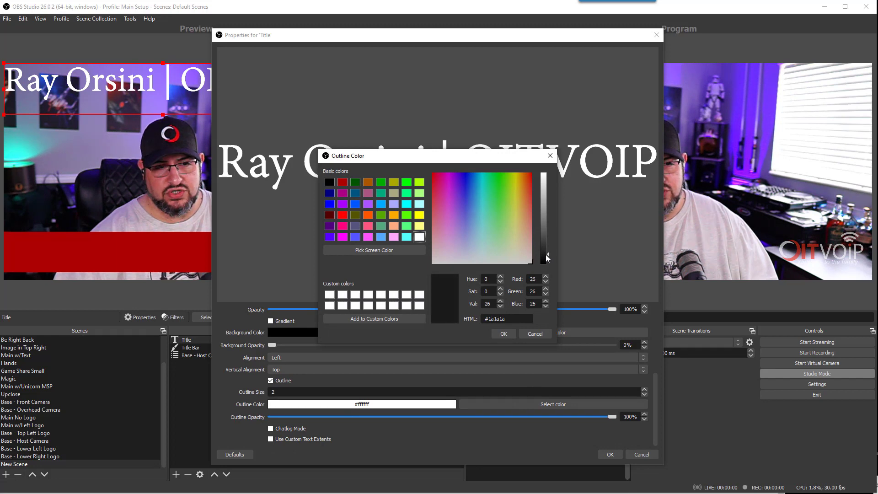
left_click(504, 333)
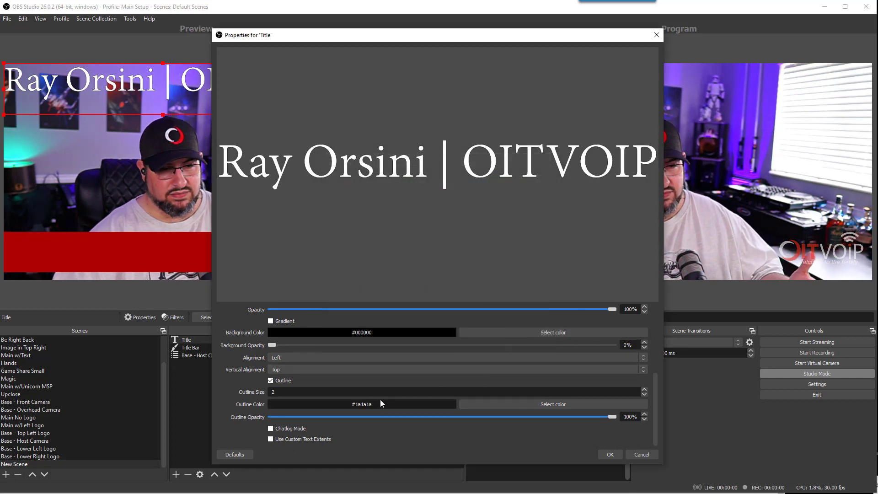
left_click(645, 389)
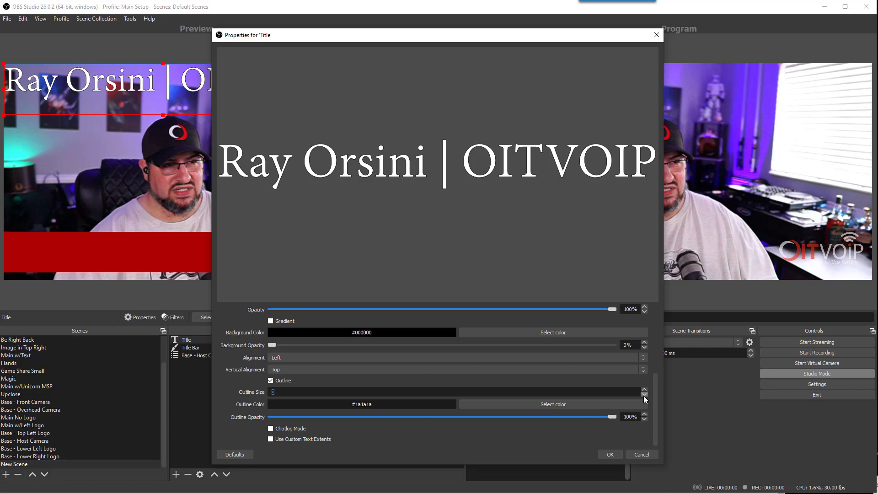
left_click(644, 394)
left_click(610, 453)
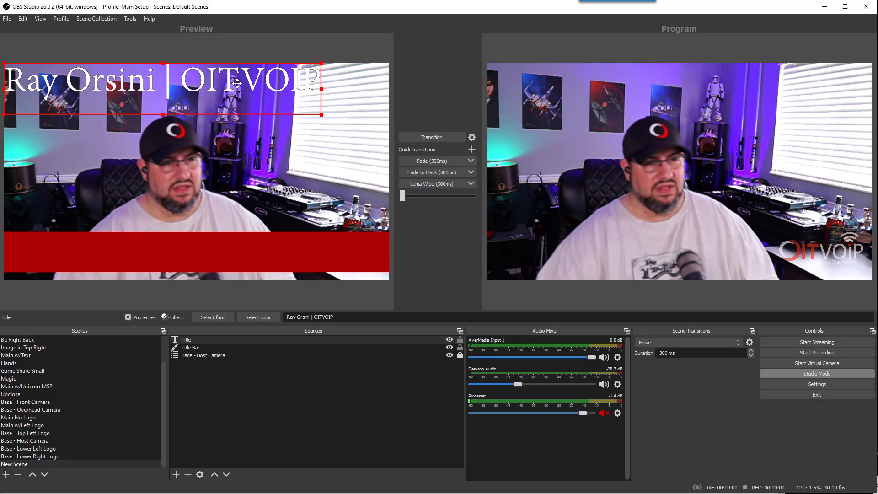
- Drag the title text down onto the red bar and scale it down to fit inside
left_click_drag(241, 103, 243, 254)
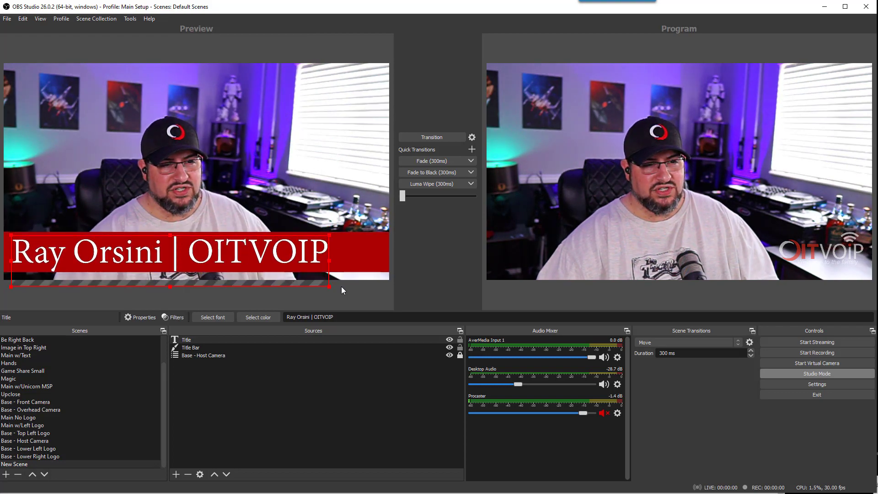
left_click_drag(329, 283, 207, 244)
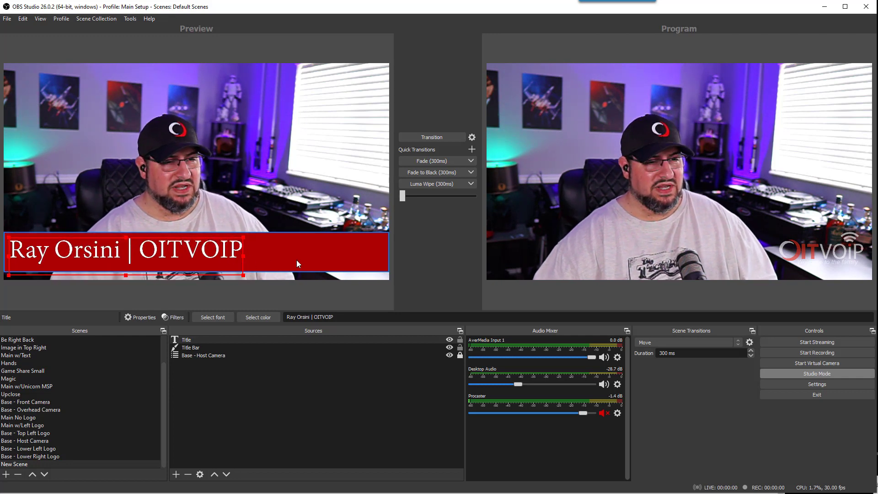
- Nudge the red Title Bar up slightly and lock it
left_click(284, 256)
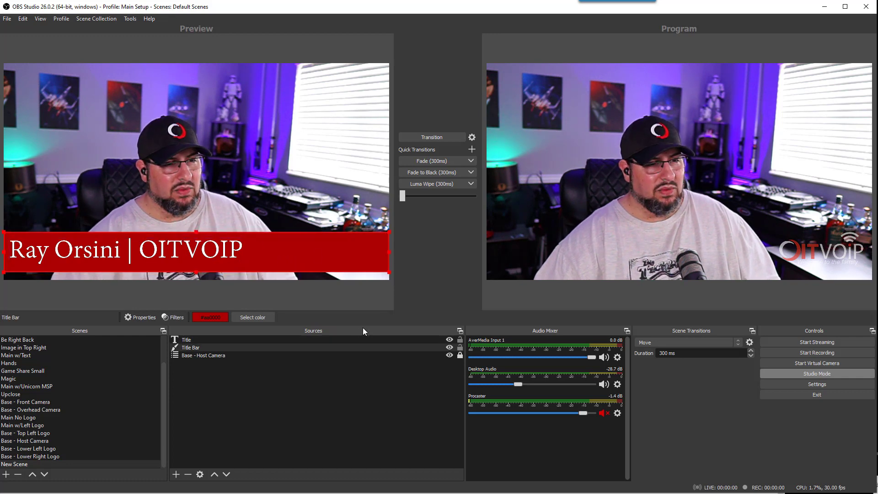
left_click_drag(185, 251, 182, 247)
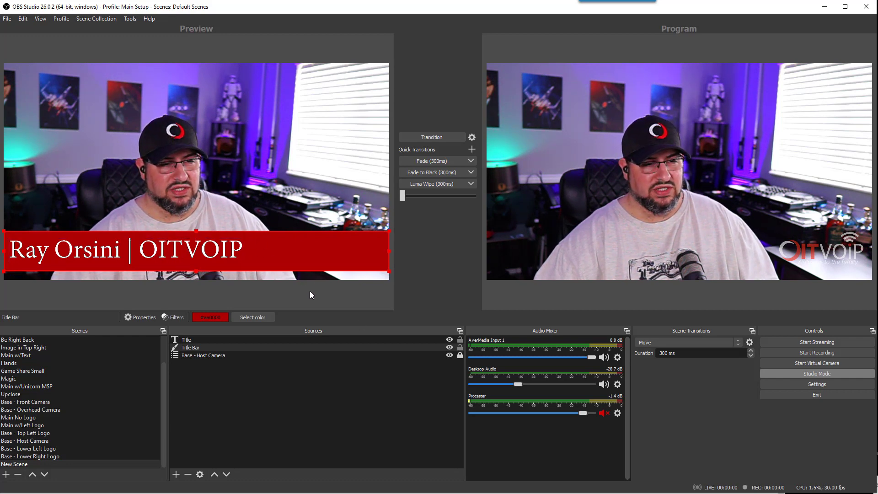
left_click(460, 348)
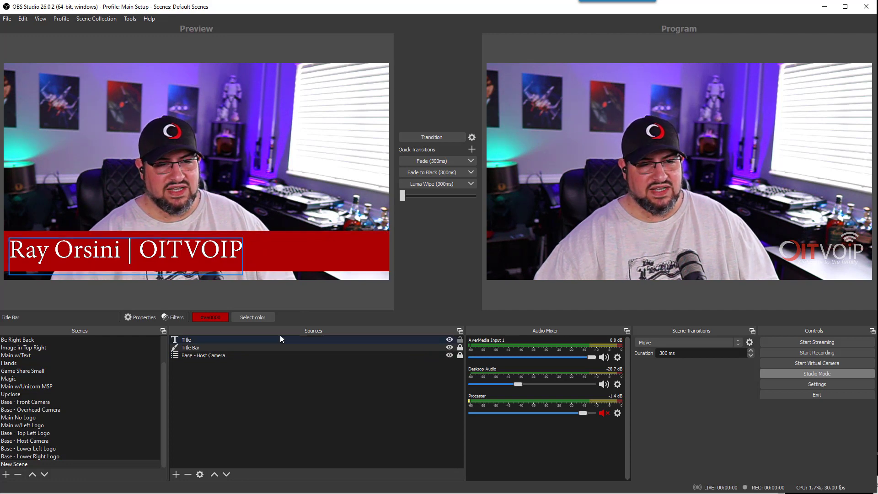
- Fine-tune the title text's position on the bar with small drags and arrow-key nudges
left_click(198, 340)
left_click_drag(113, 255, 112, 251)
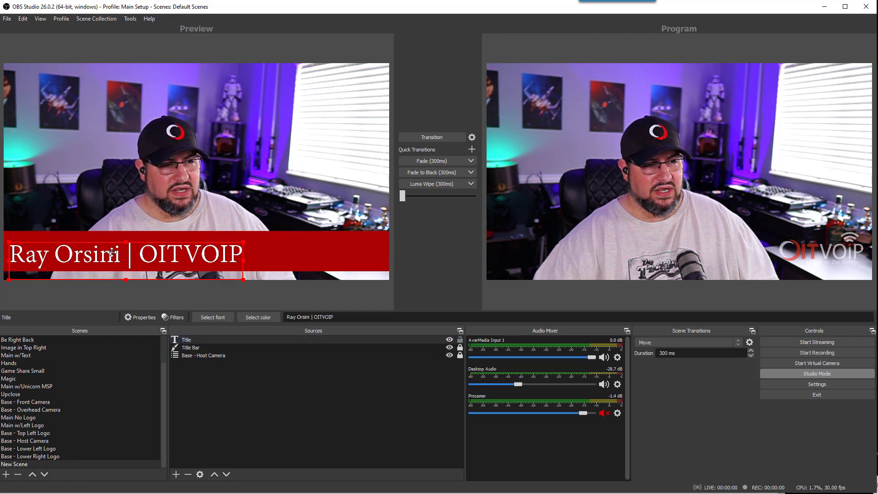
key("Right")
key("Right")
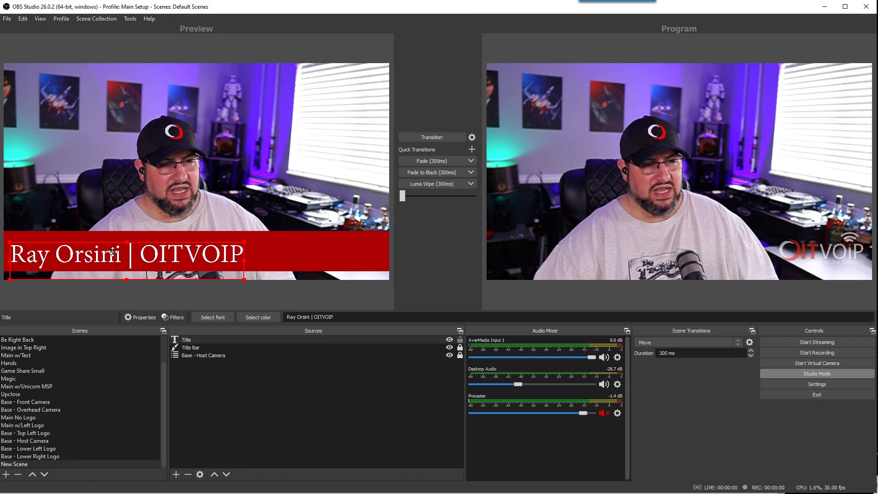
key("Left")
key("Left")
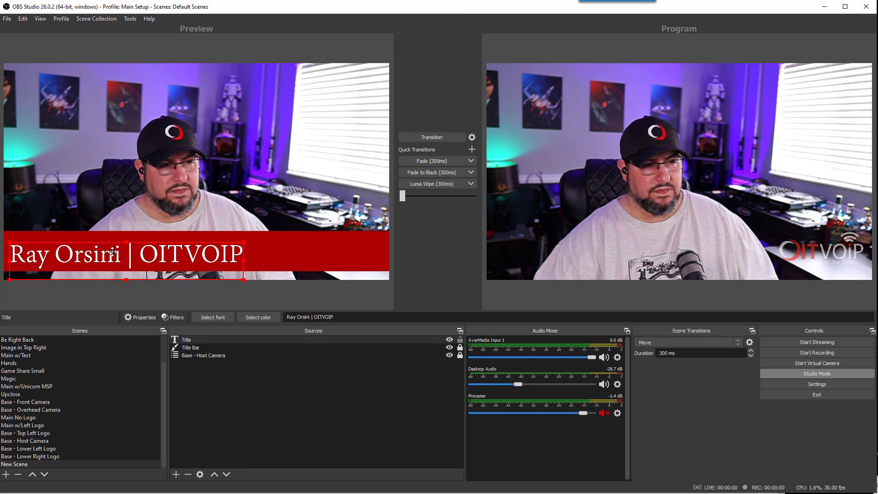
- Select both Title and Title Bar, unlock the bar, and move them together slightly
left_click(278, 260)
left_click(201, 340)
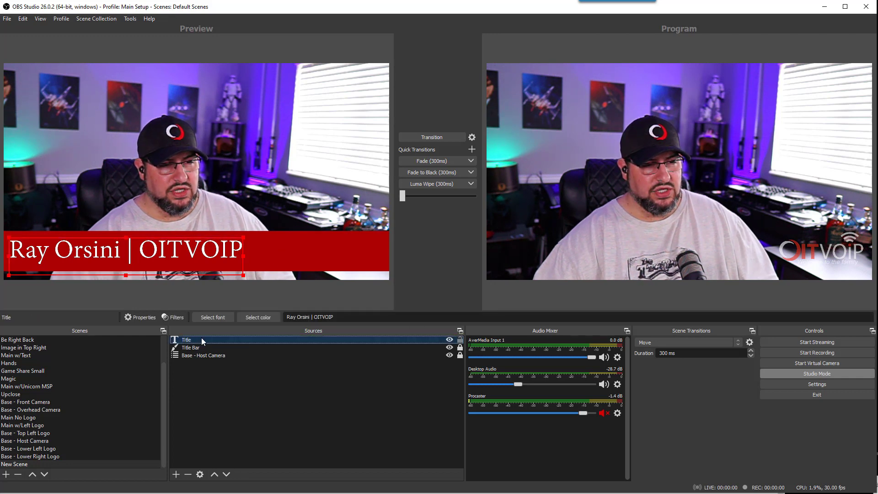
left_click(199, 347, "ctrl")
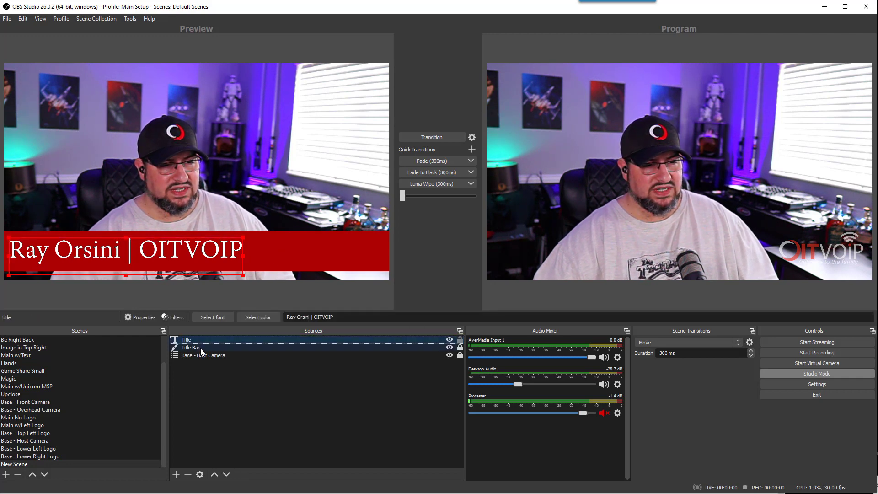
left_click(460, 347)
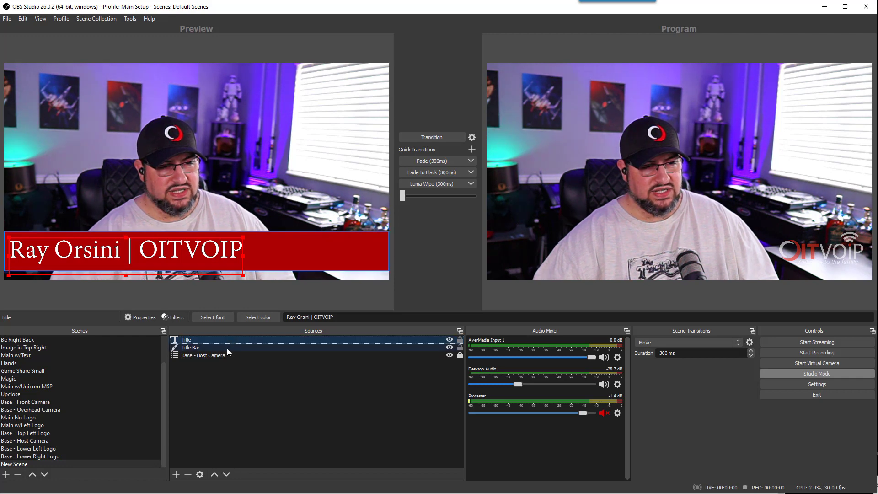
left_click_drag(278, 257, 296, 255)
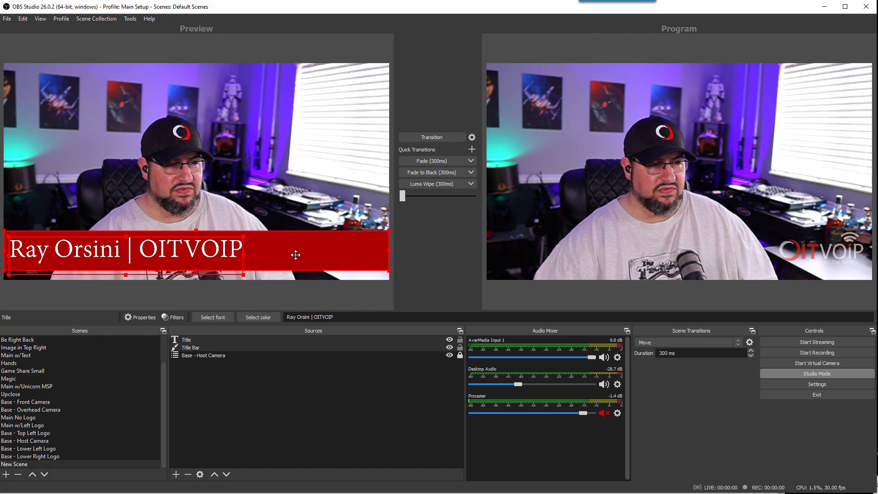
left_click(432, 366)
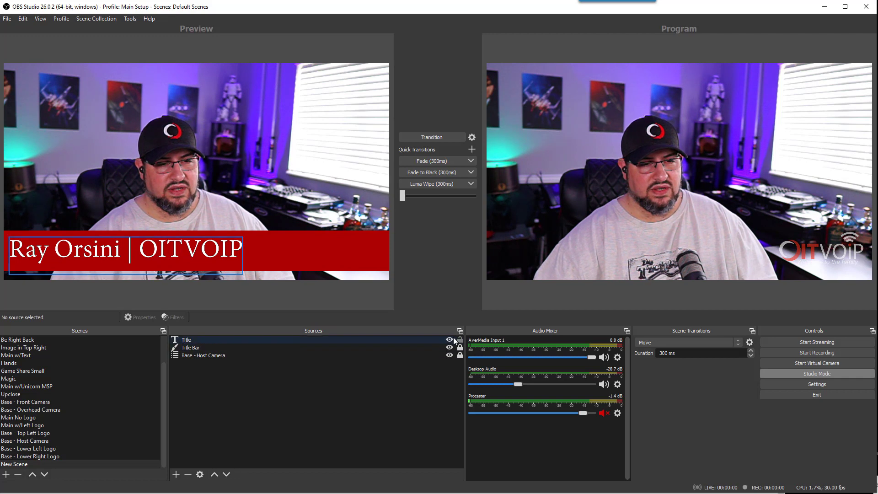